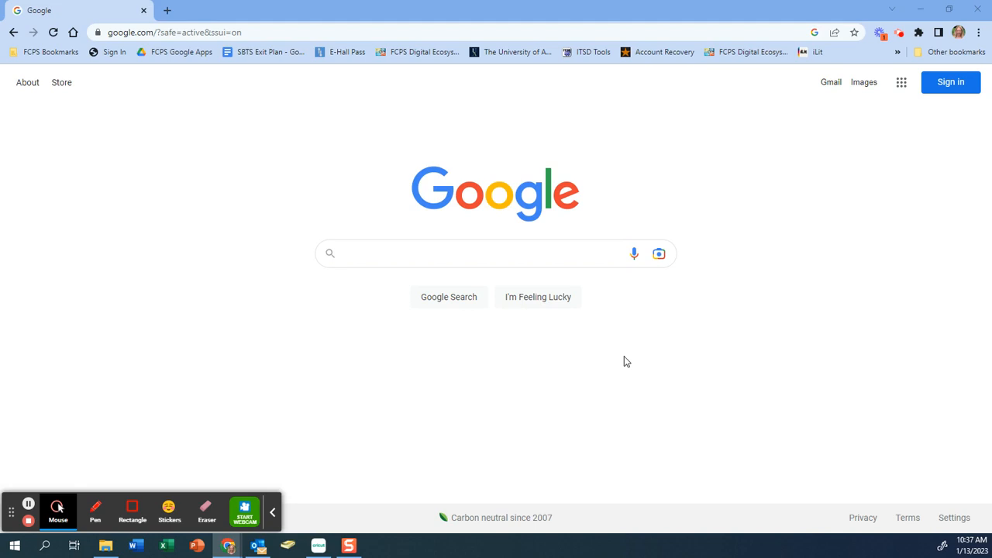
Go to fcpsschools.net and open the My Drive file list
click(186, 31)
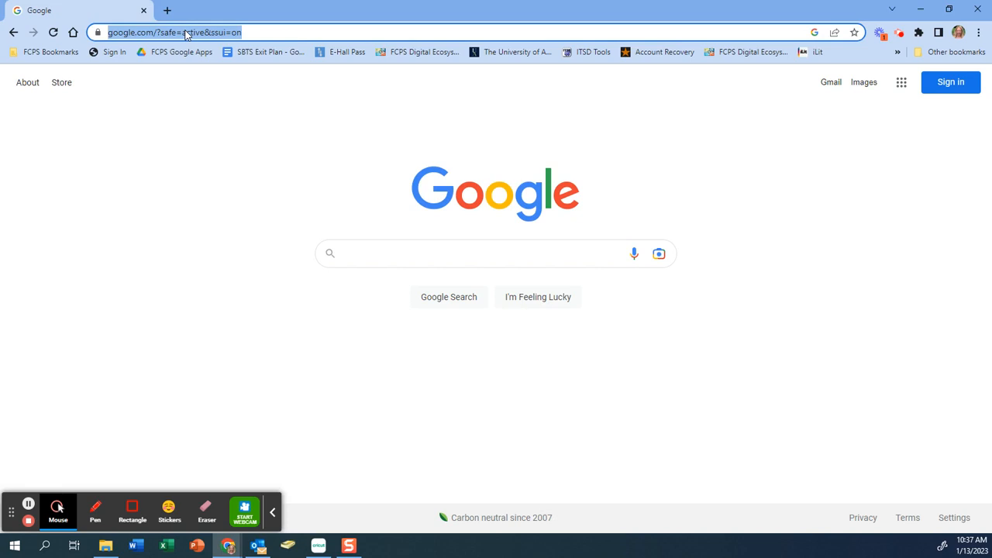
text(fcps)
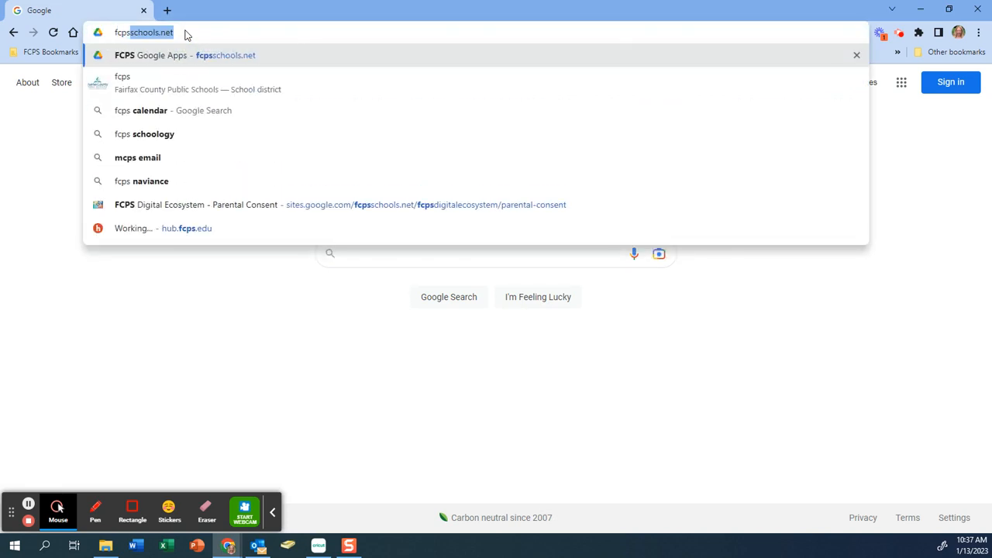
text(schools.)
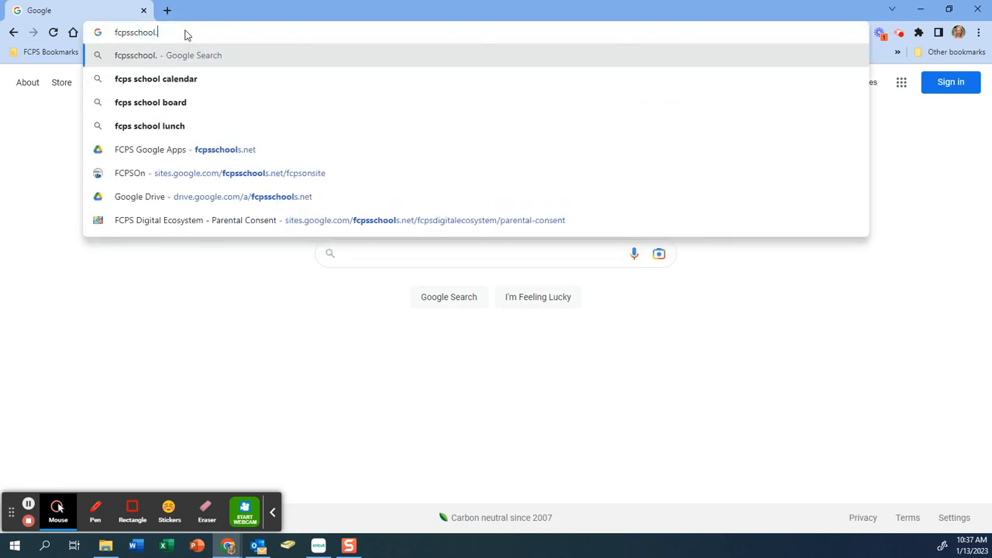
text(net)
key(Return)
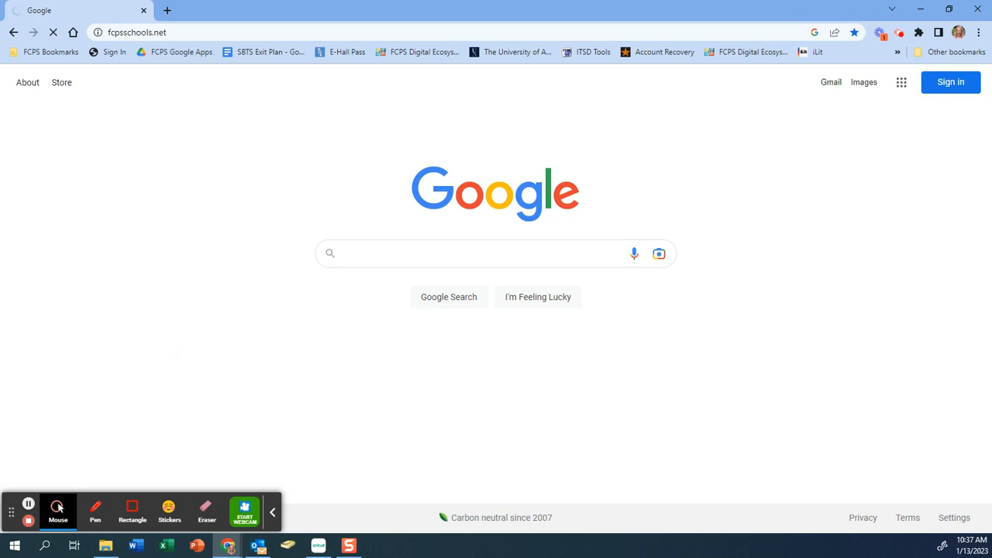
click(199, 34)
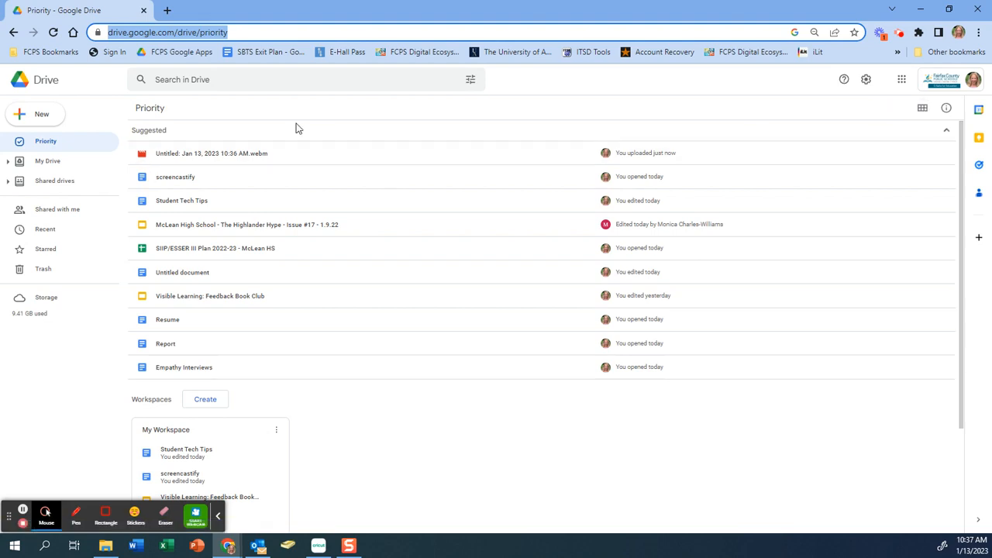
click(46, 162)
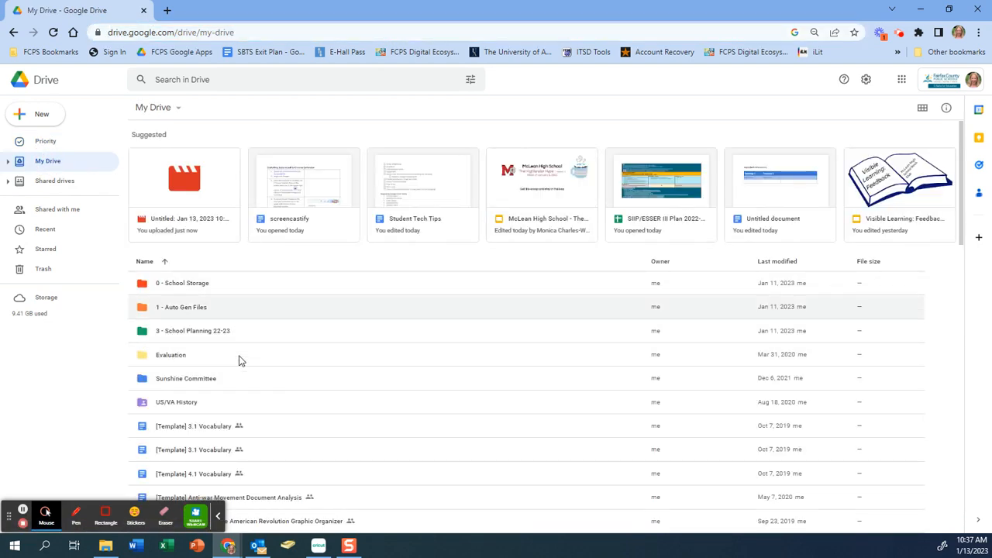
Preview My Drive in grid layout and in descending name order, returning to the list layout in ascending order
click(922, 108)
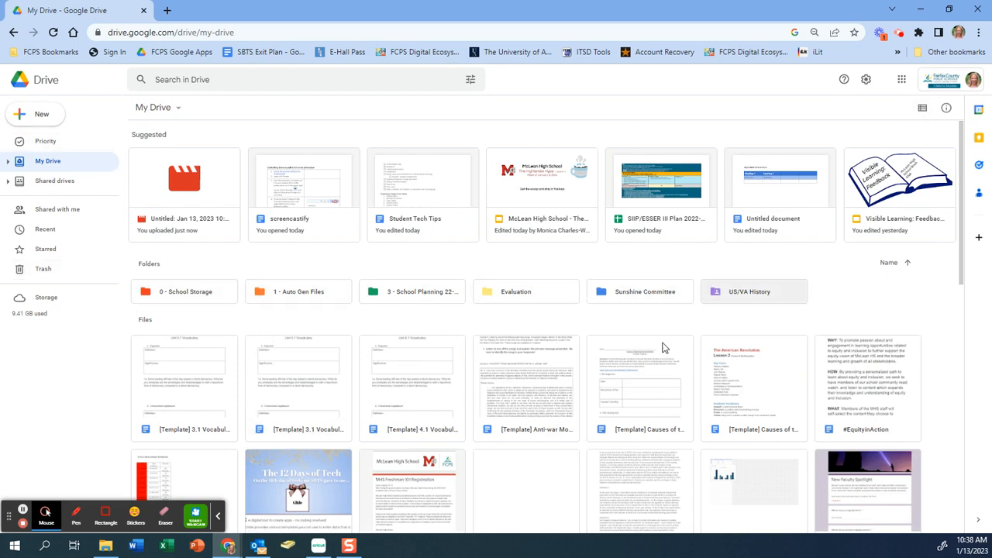
click(921, 112)
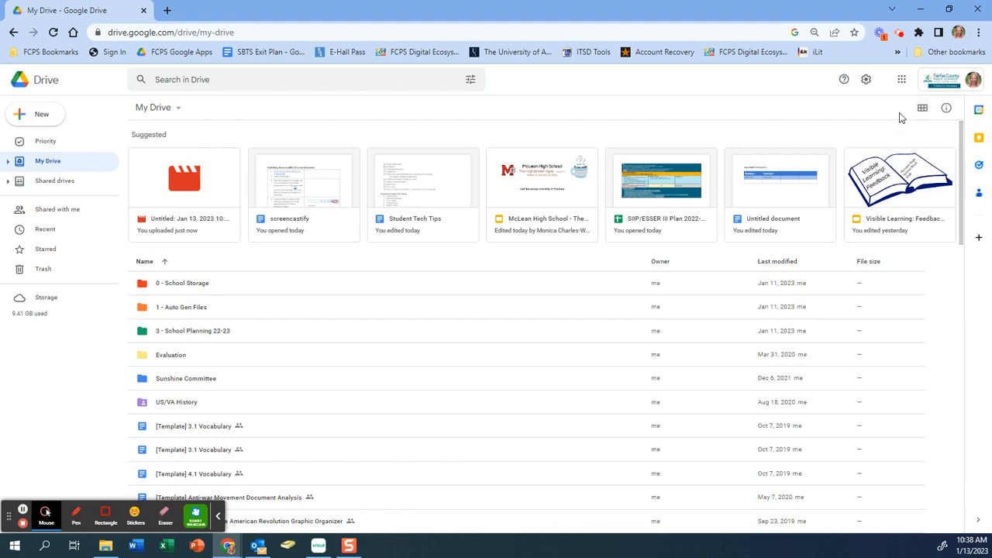
click(165, 263)
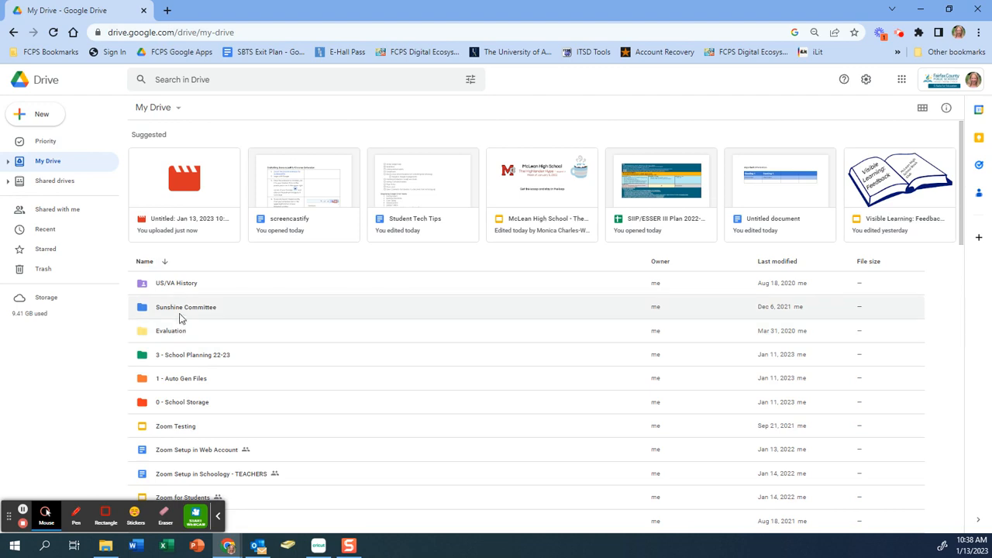
click(164, 263)
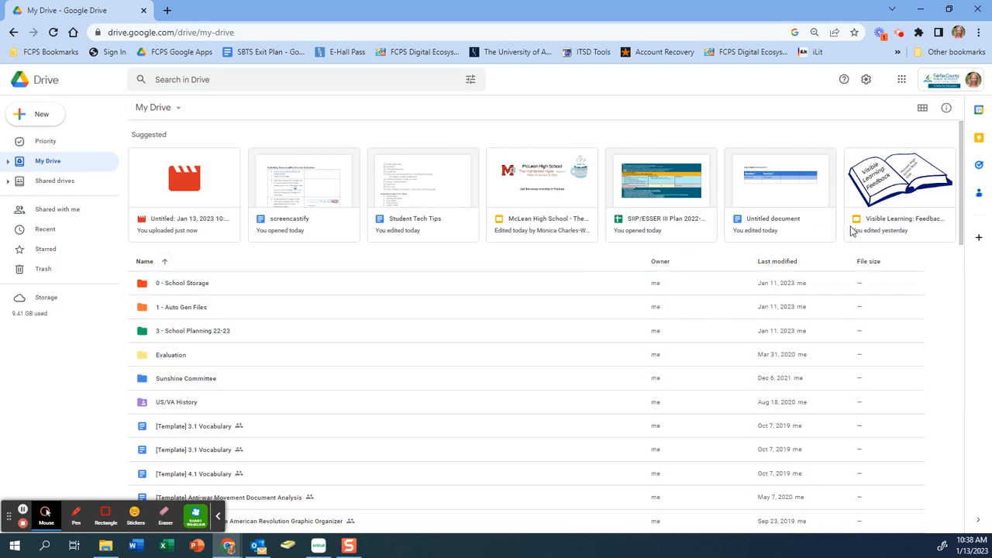
Set the date column to Last modified by me and sort the file list by name in ascending order
click(802, 263)
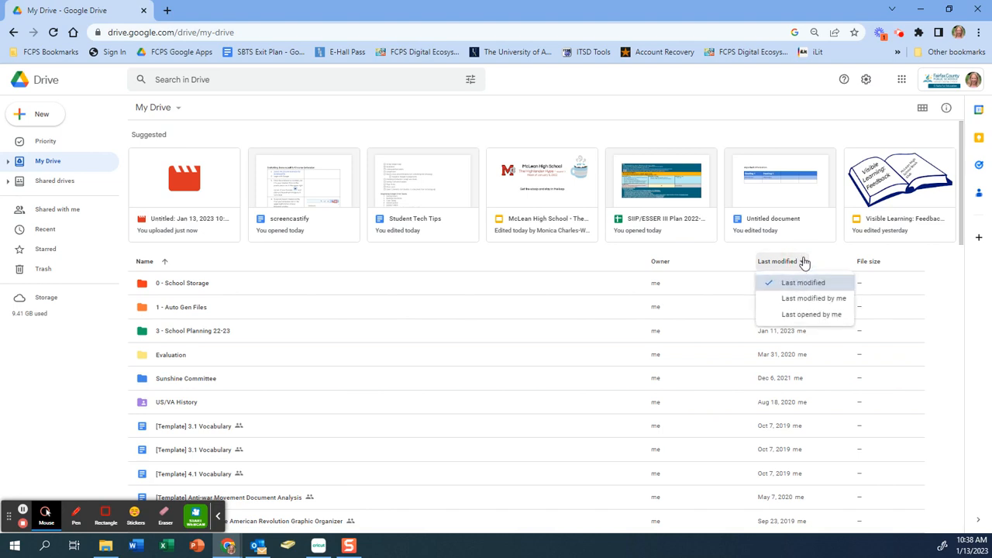
click(791, 300)
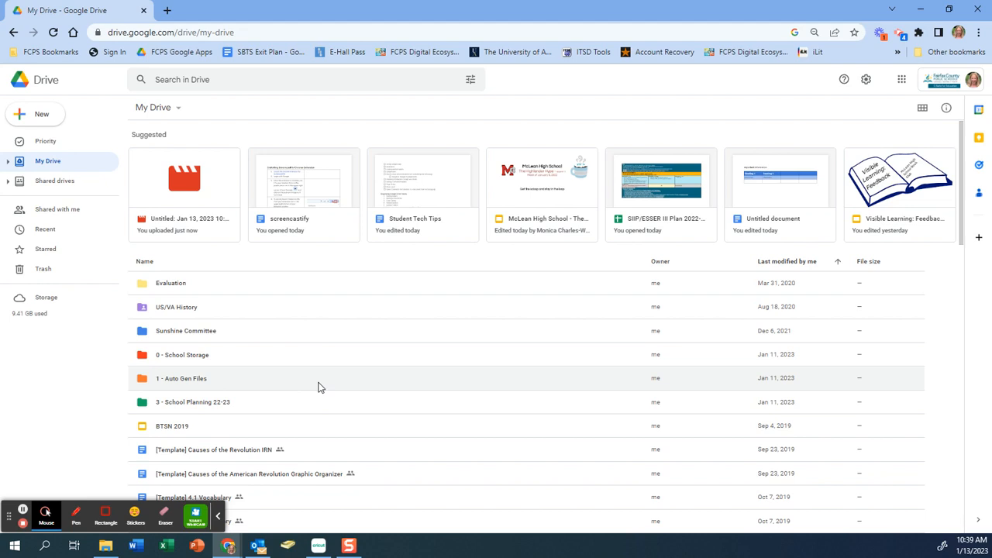
click(146, 263)
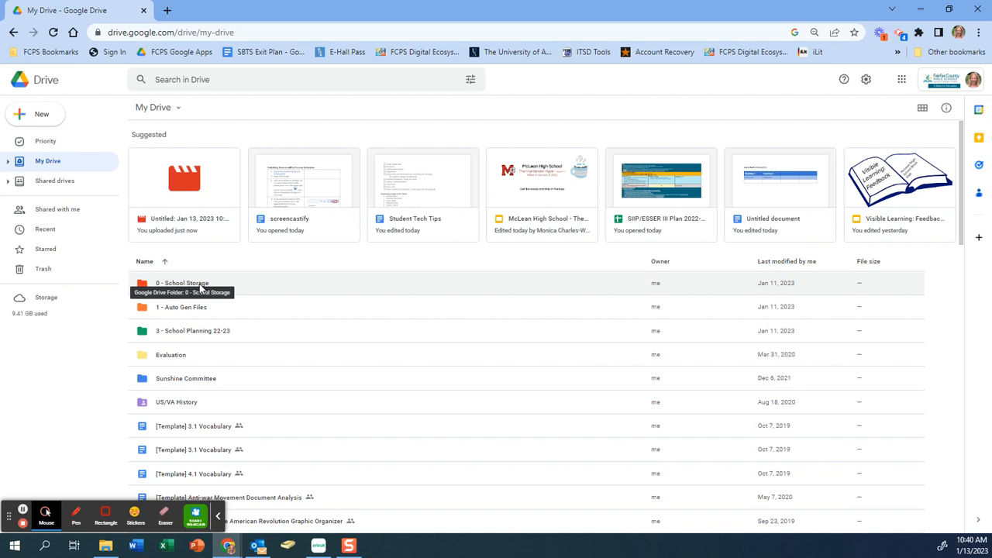
Open the name of the "0 - School Storage" folder for renaming and accept it as it is
right_click(213, 297)
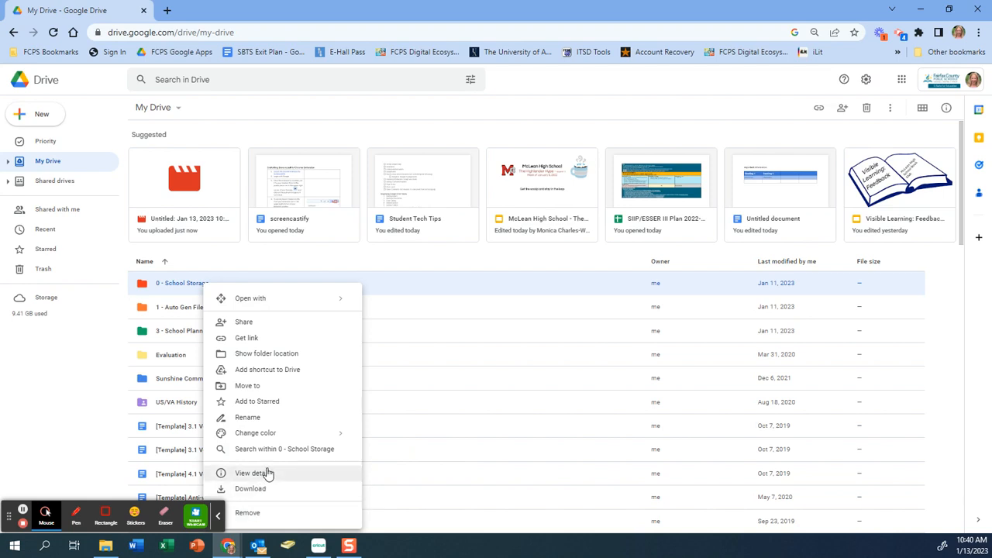
click(252, 420)
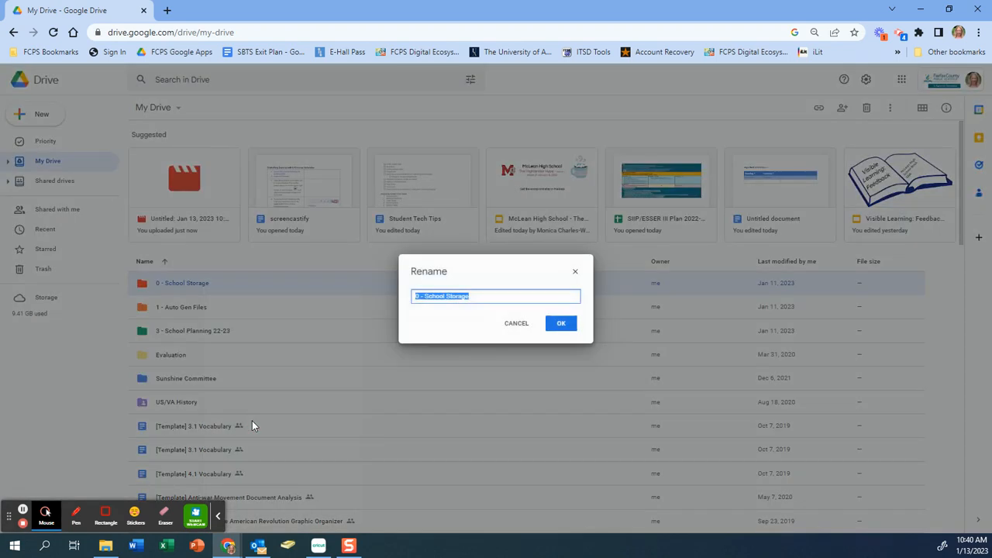
click(423, 294)
click(566, 326)
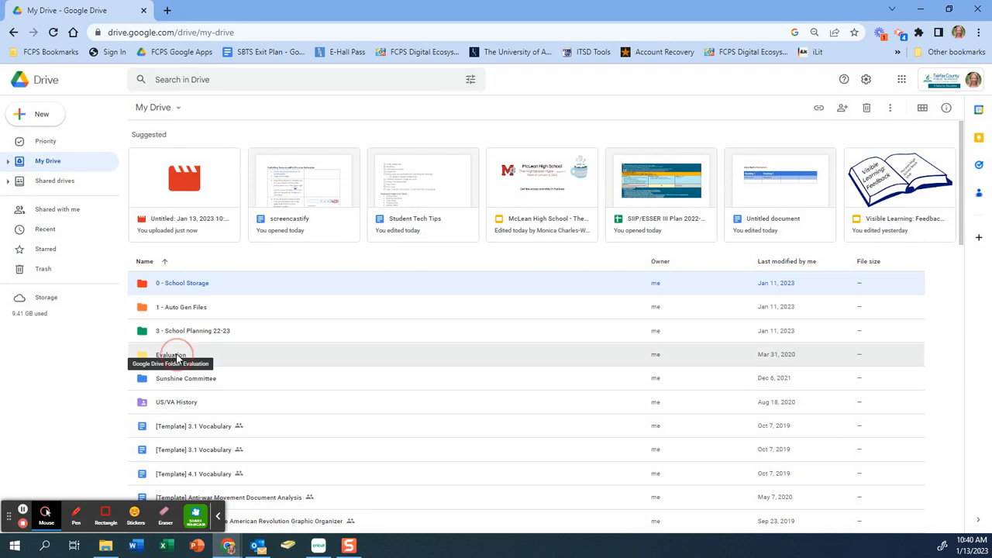
Rename the Evaluation folder to "3 - Evaluation"
right_click(176, 358)
click(177, 358)
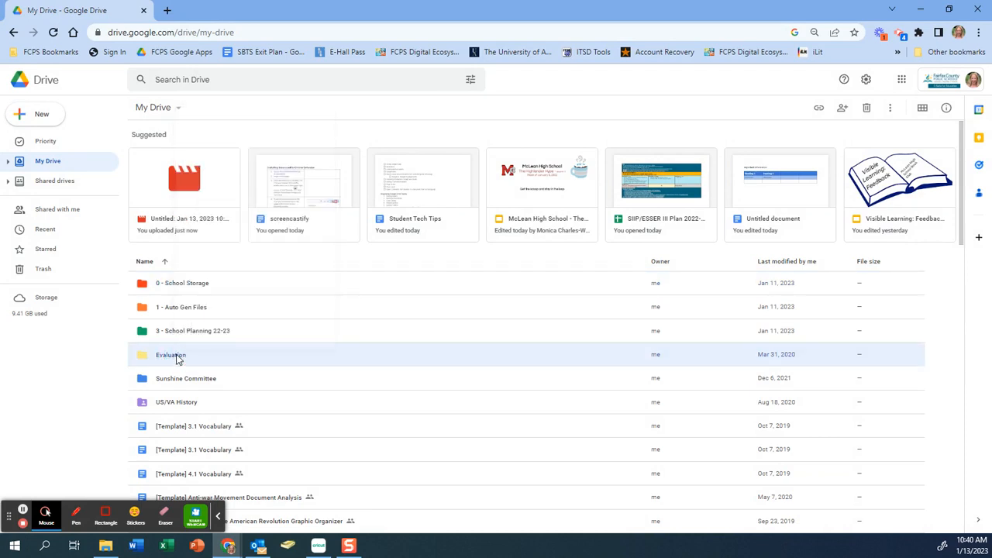
right_click(177, 359)
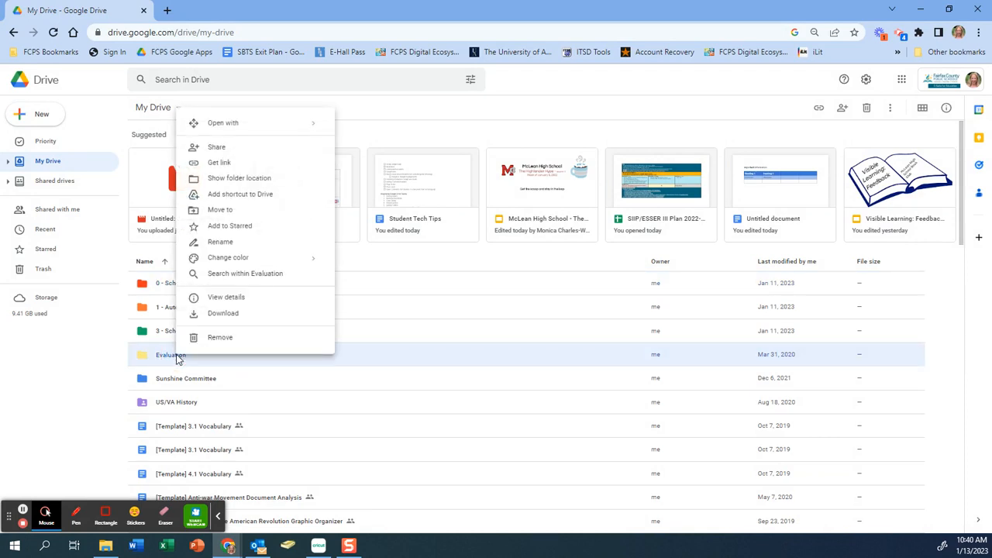
click(216, 242)
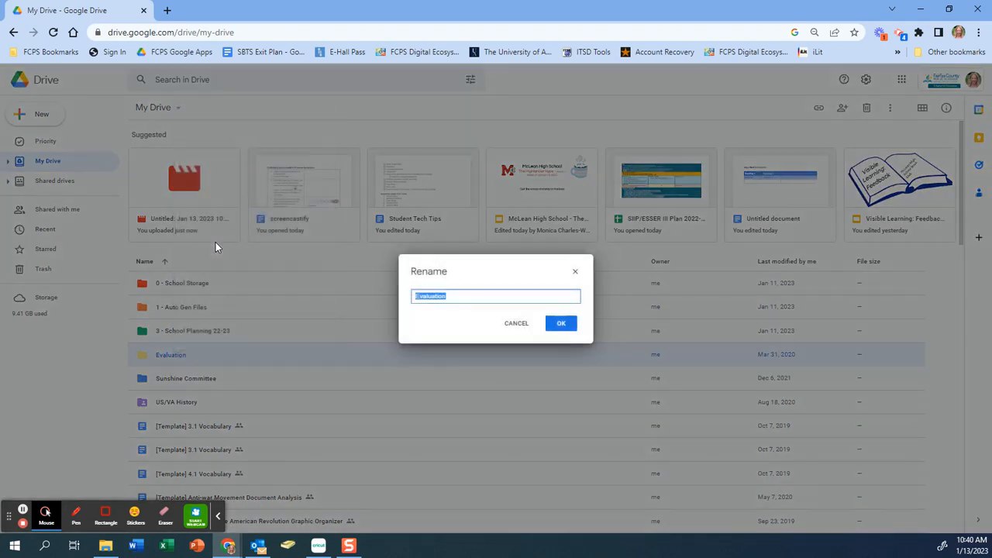
click(417, 296)
text(3 -)
click(567, 326)
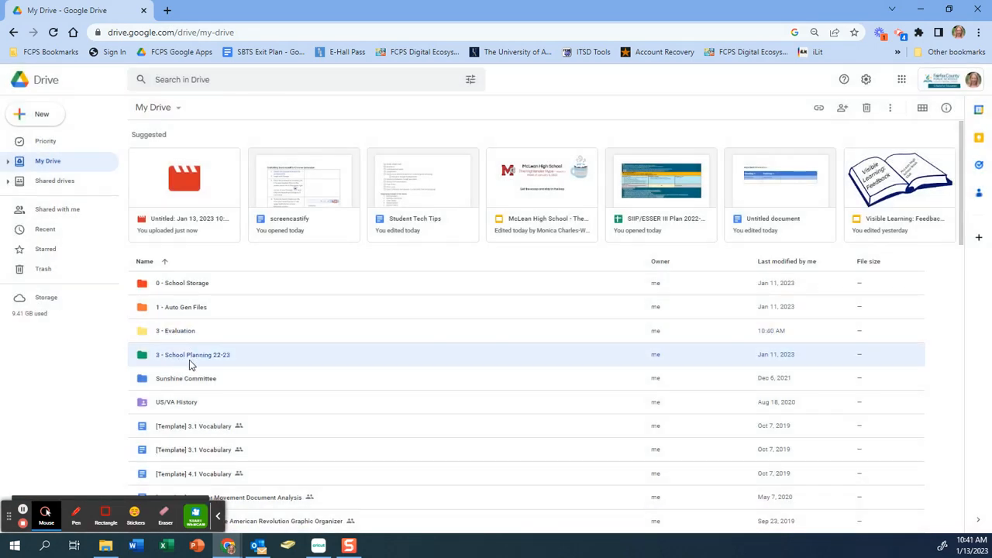
Rename the School Planning 22-23 folder to "4 - School Planning 22-23"
right_click(198, 357)
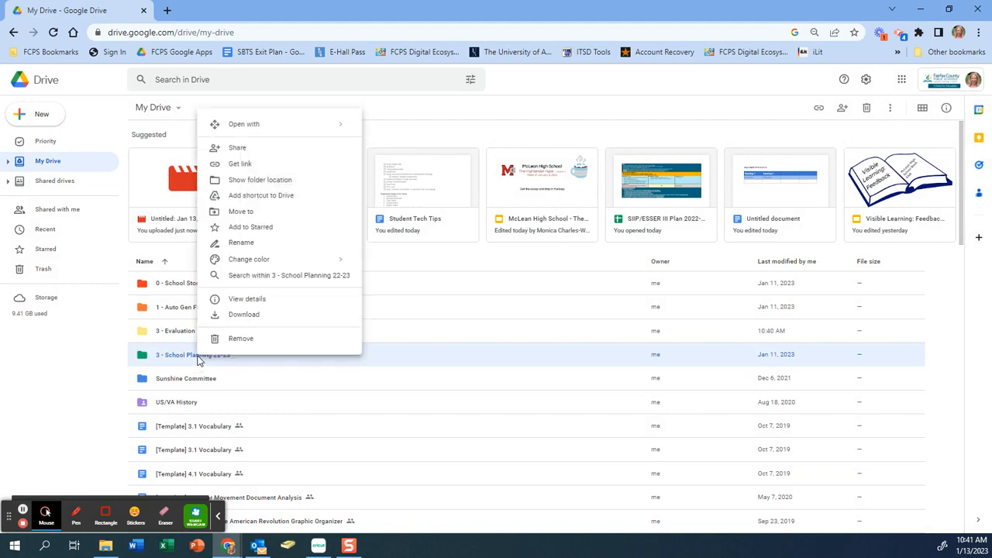
click(238, 244)
click(419, 298)
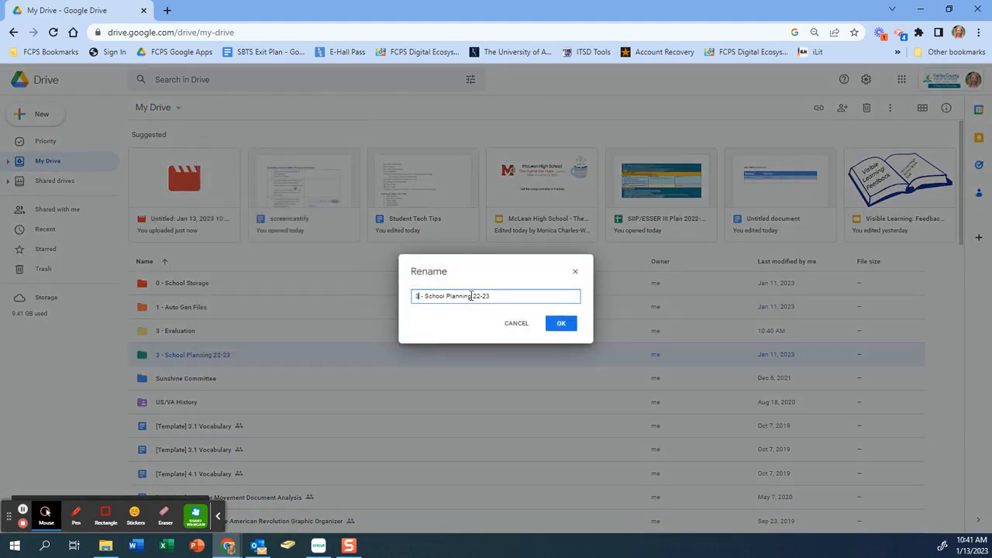
key(BackSpace)
text(4)
click(571, 326)
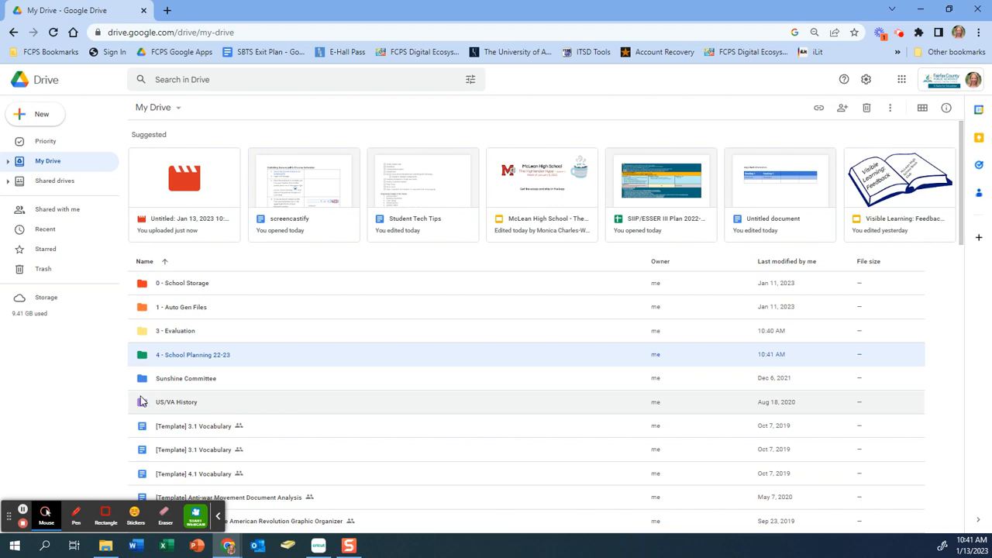
Look at the color options available for the "4 - School Planning 22-23" folder
click(207, 358)
right_click(206, 358)
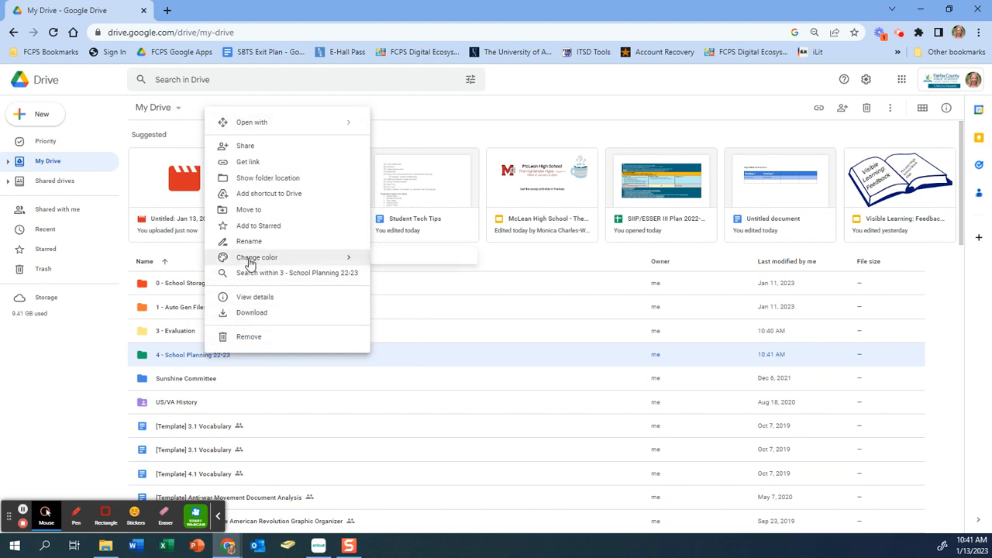
mouse_move(256, 263)
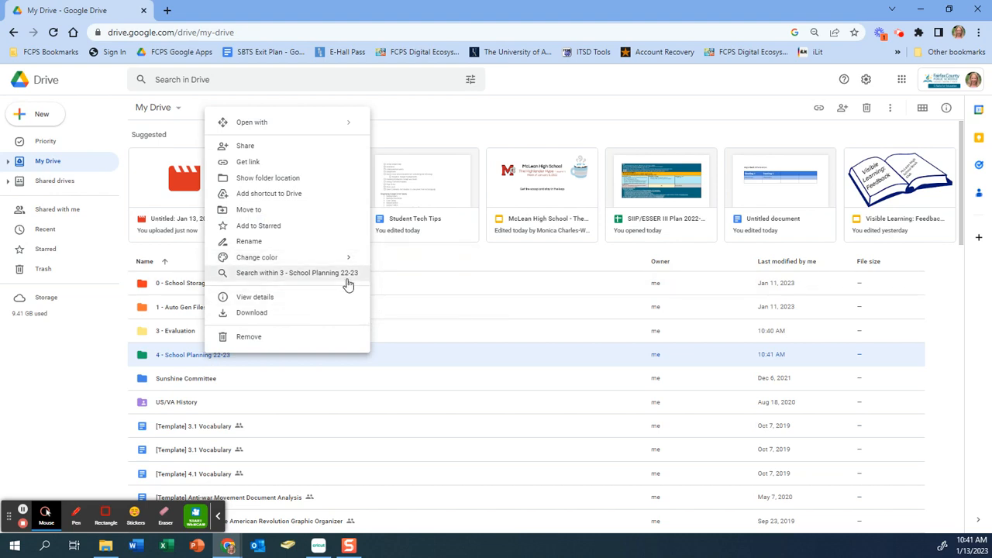
mouse_move(334, 266)
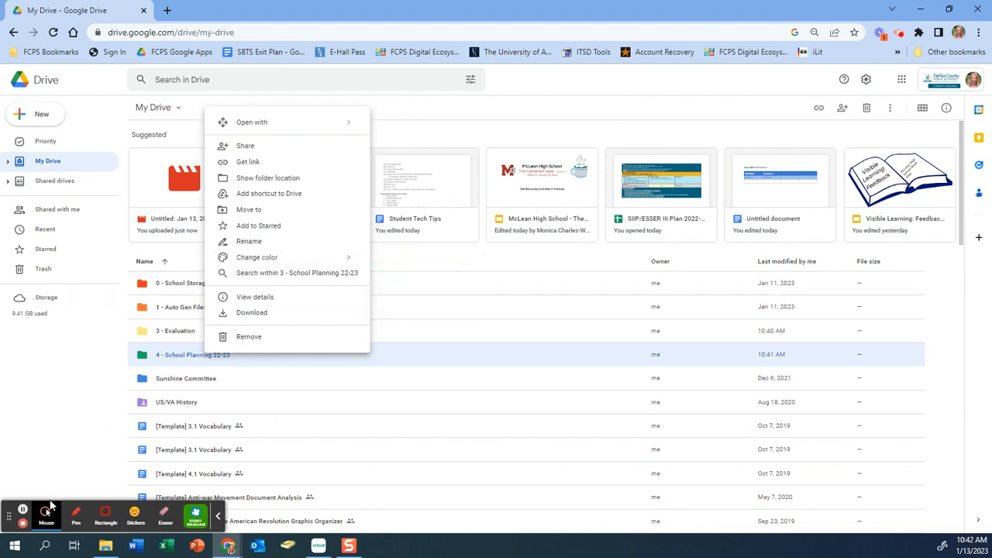
click(23, 513)
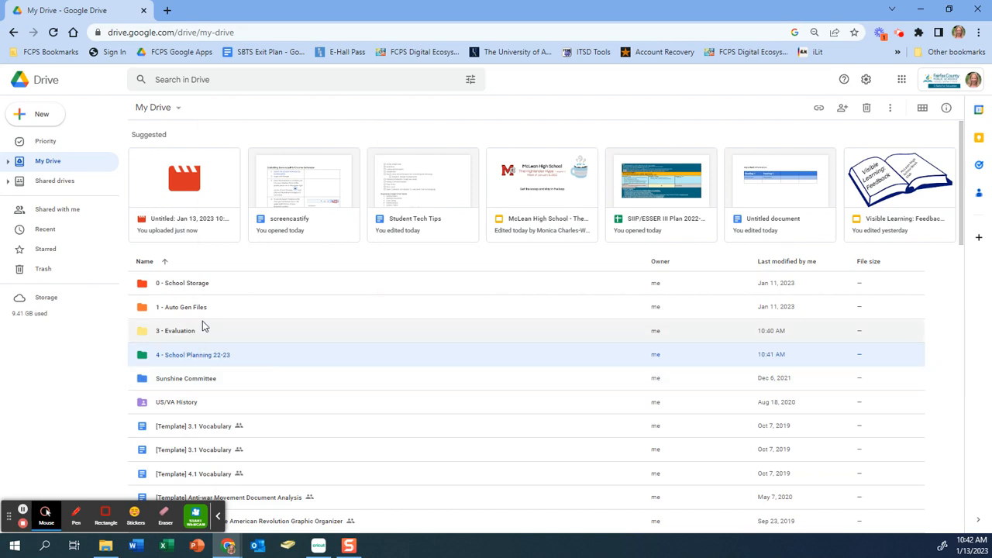
Create a new folder in My Drive named "0- Freshman Year"
click(40, 118)
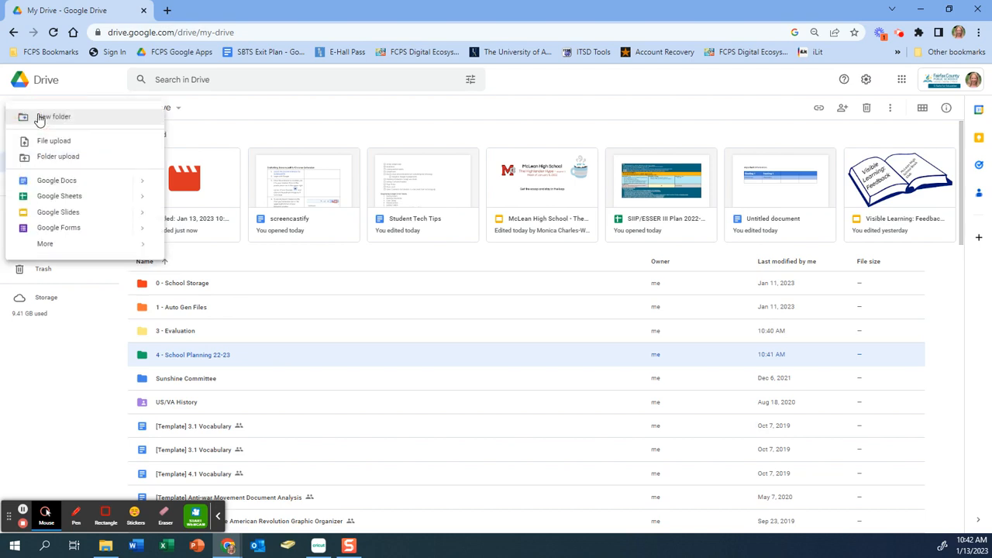
click(49, 118)
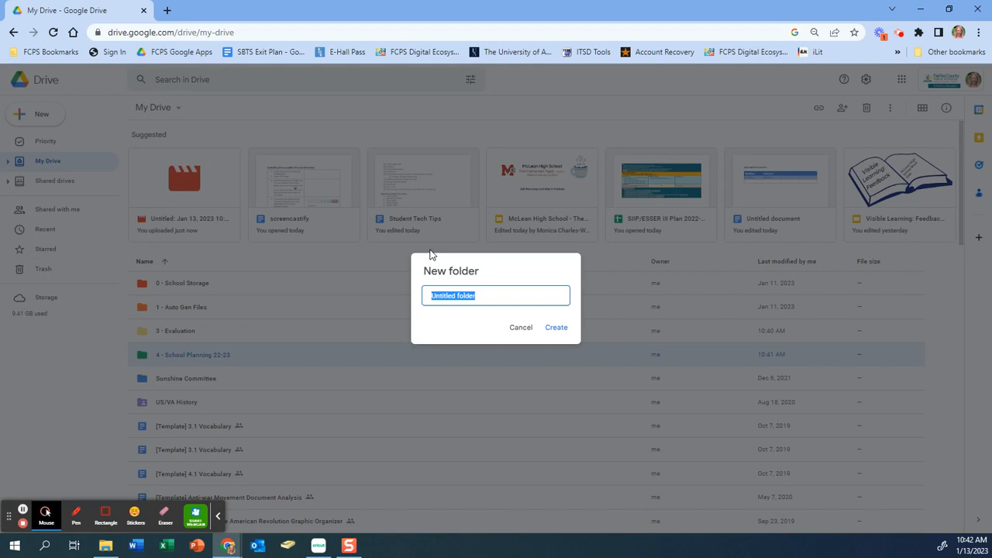
text(Freshamn)
key(BackSpace)
key(BackSpace)
key(BackSpace)
text(man Year)
click(430, 294)
text(0-)
click(556, 328)
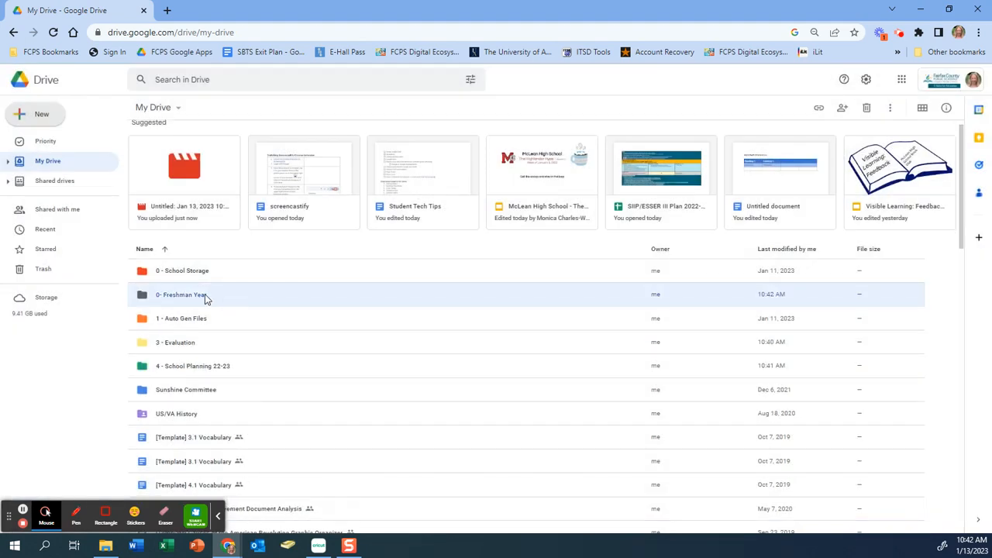
Create a new folder in My Drive named "1 - Sophomore Year"
click(44, 116)
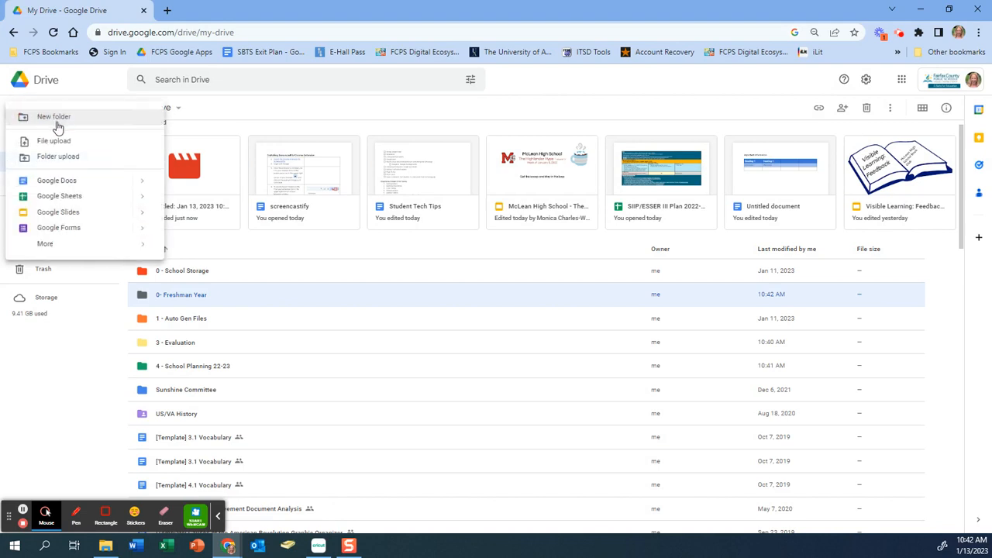
click(62, 120)
text(1)
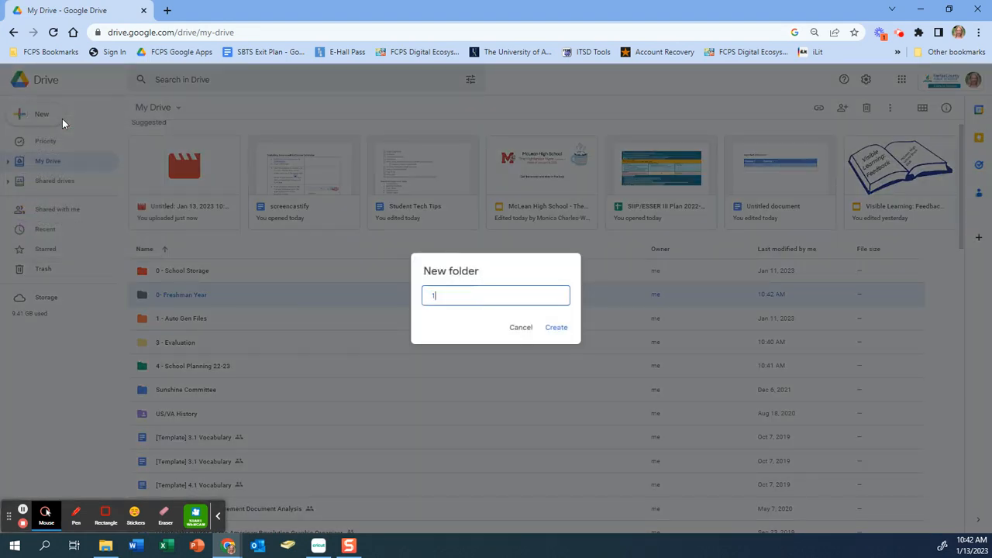
text( - Sophomore Year)
click(555, 328)
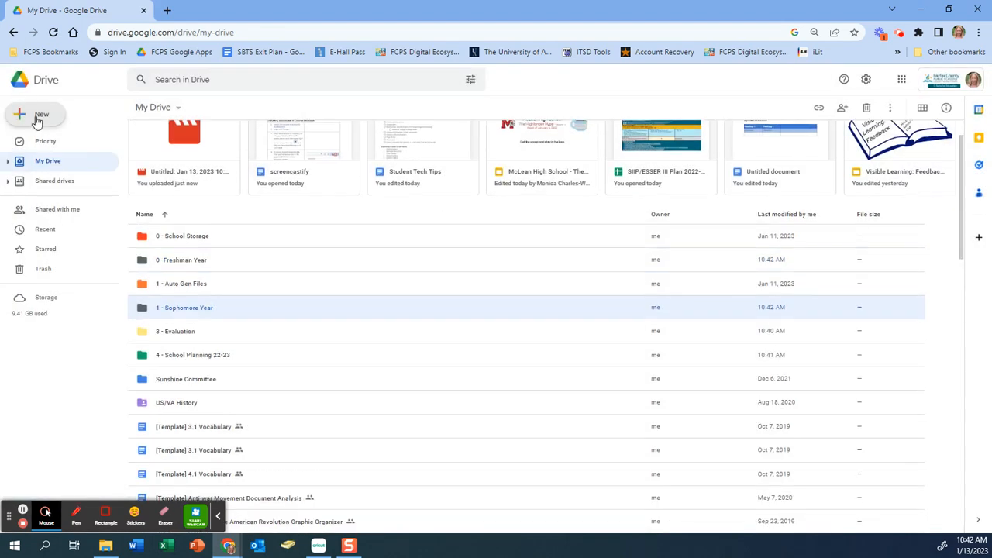
Create a new folder in My Drive named "2 - Junior Year"
click(37, 120)
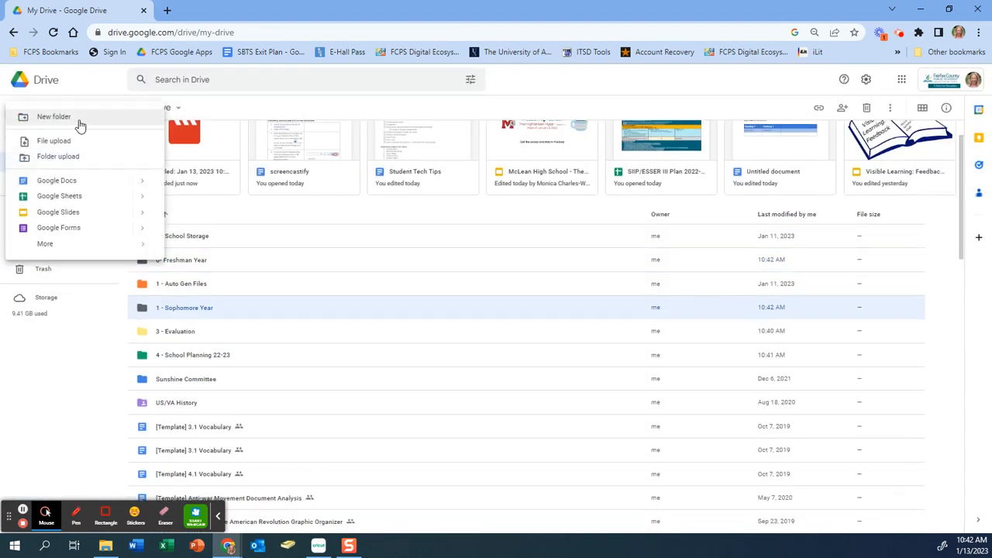
click(79, 122)
text(2)
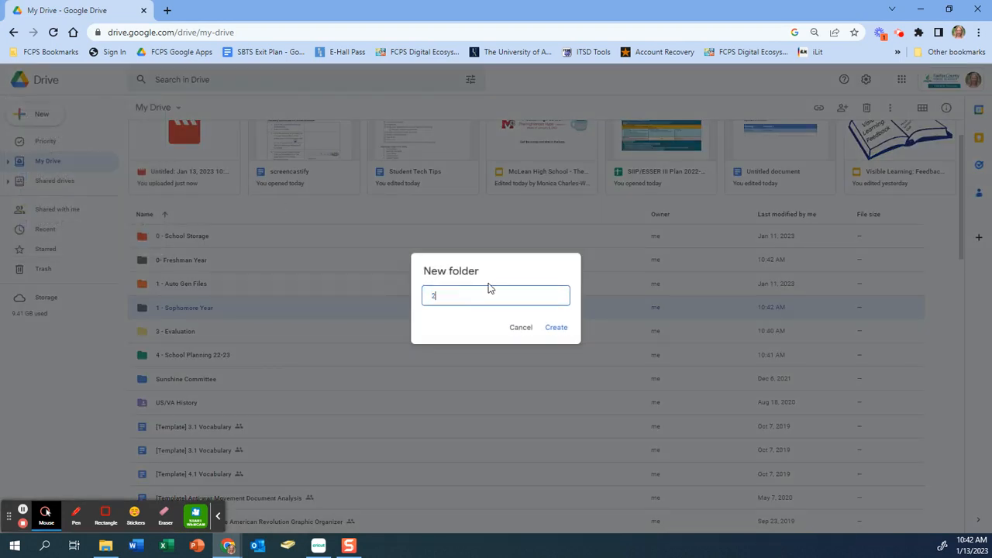
text( - Junior Year)
click(556, 328)
Create a new folder in My Drive named "3 - Senior Year"
click(41, 115)
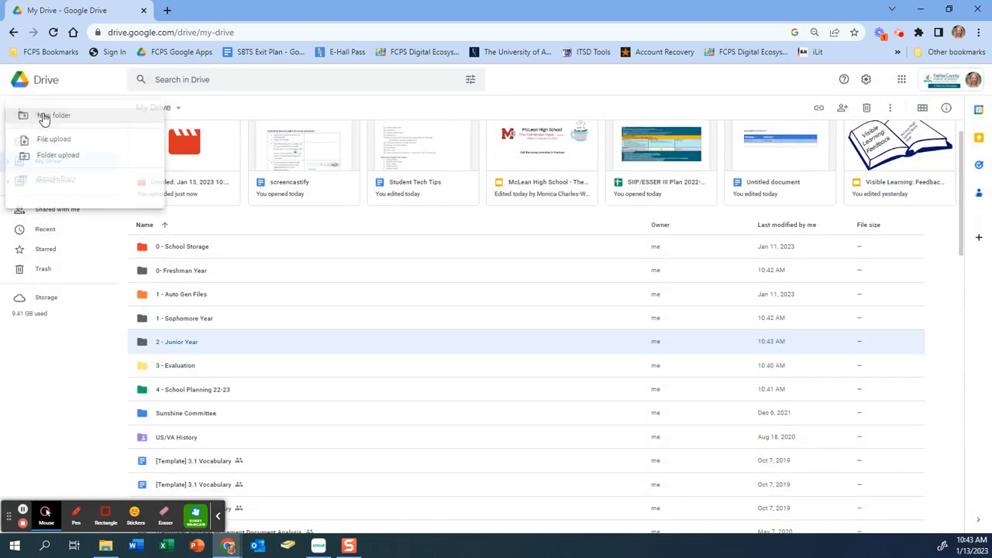
click(59, 117)
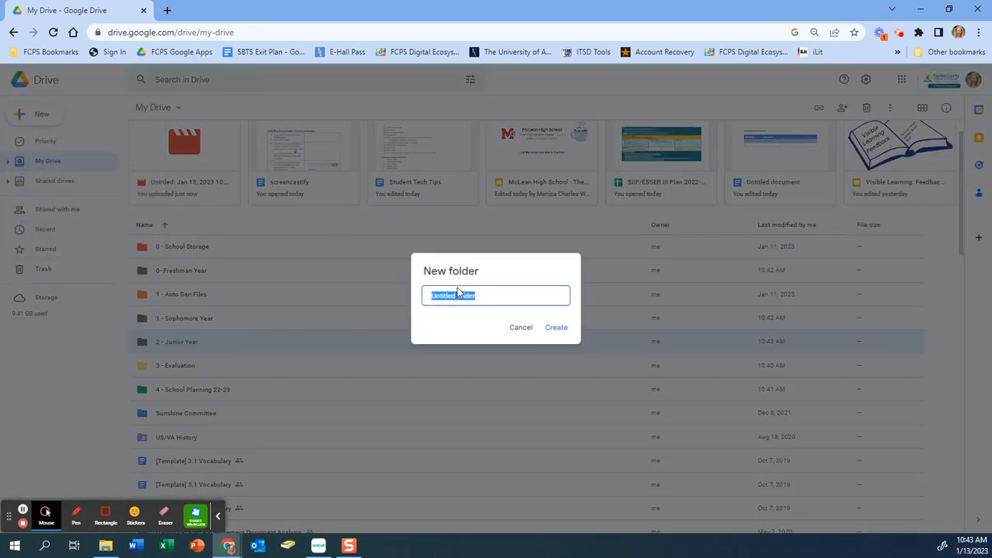
text(4)
key(BackSpace)
text(3 - Senior Year)
click(554, 326)
Open the "0- Freshman Year" folder and create a subfolder in it named "English"
scroll(194, 338, down, 1)
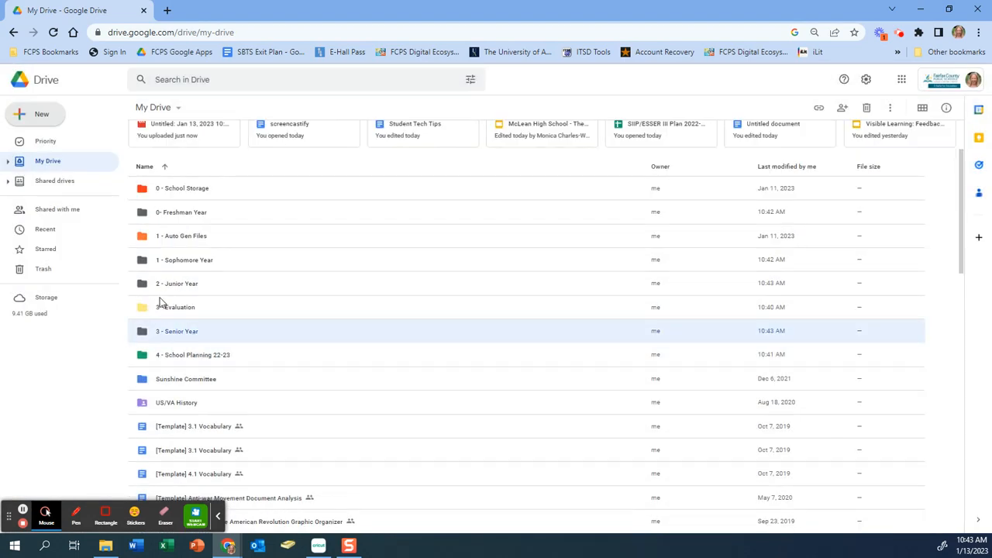
double_click(170, 212)
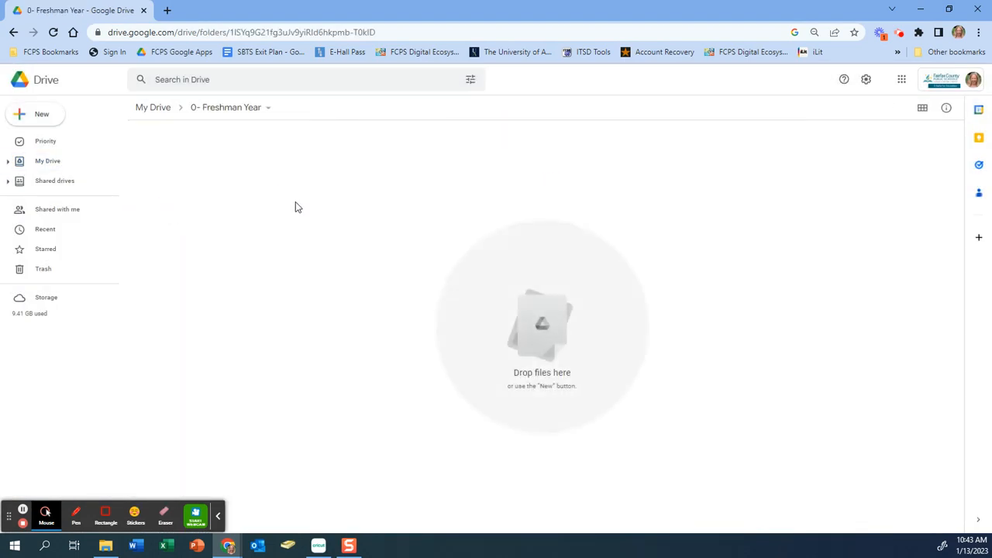
click(45, 117)
click(66, 119)
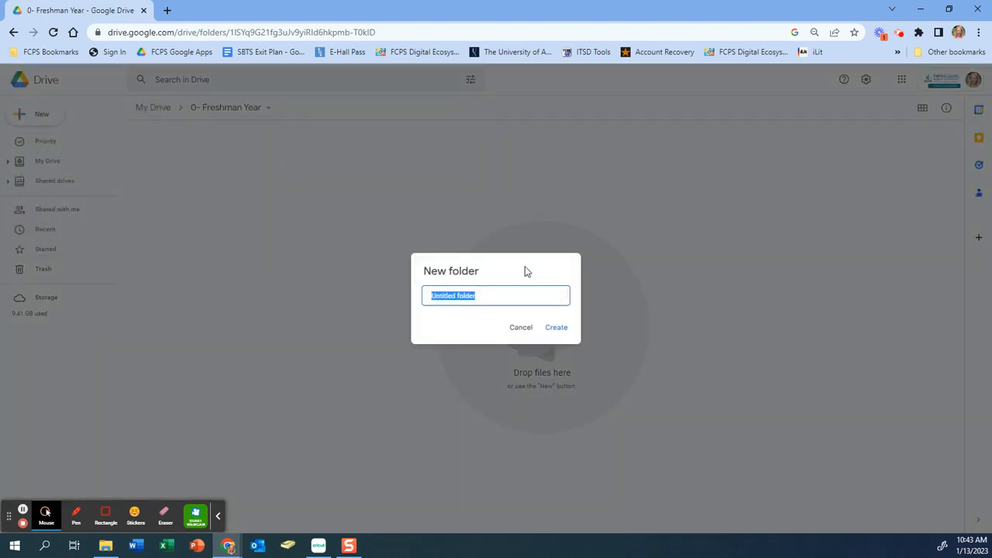
text(English)
click(557, 327)
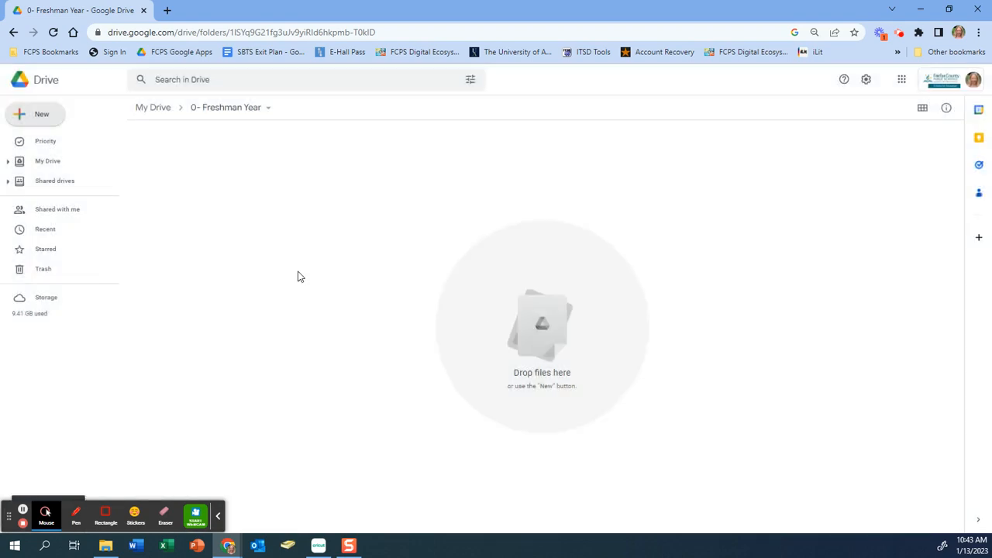
Create a second subfolder in the "0- Freshman Year" folder named "Science"
click(34, 115)
click(39, 121)
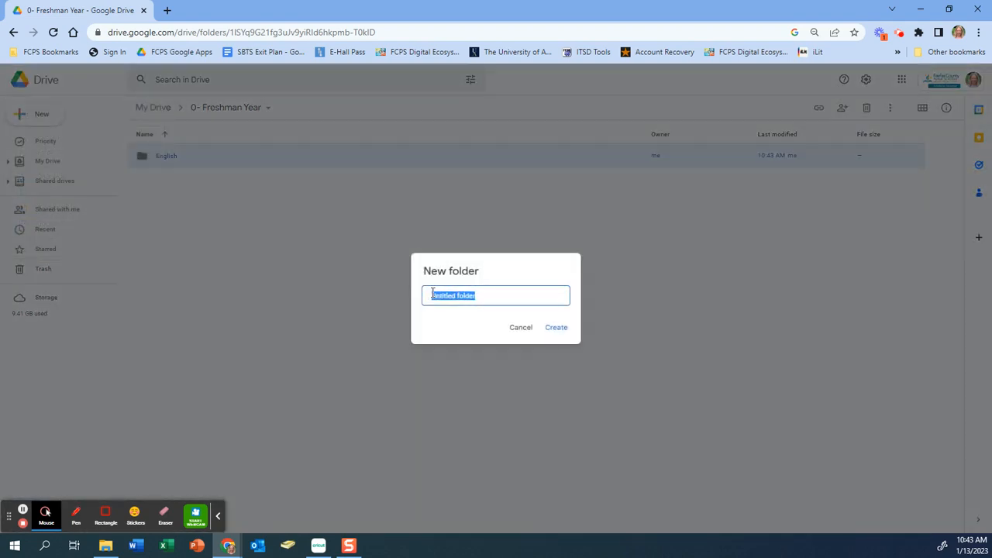
key(BackSpace)
text(Science)
click(556, 327)
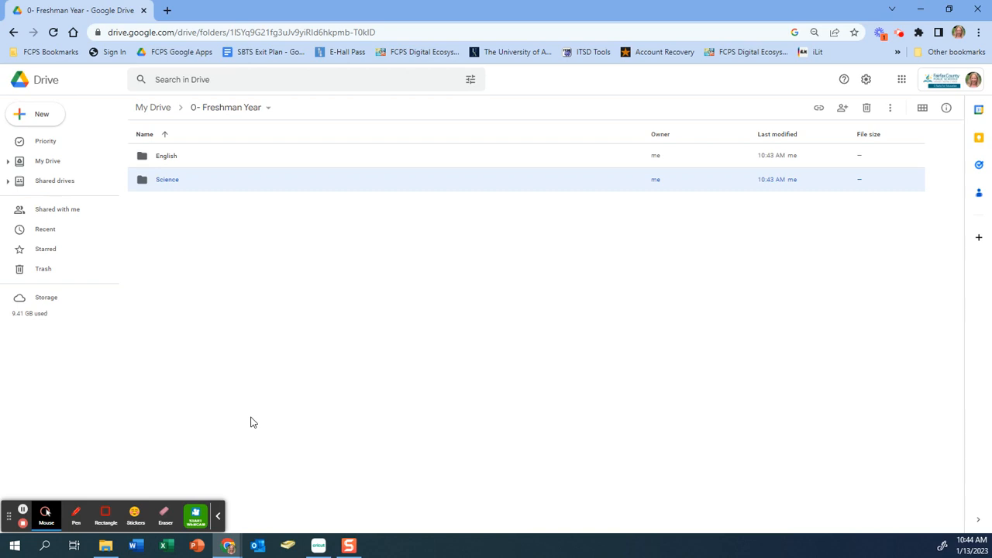
click(227, 110)
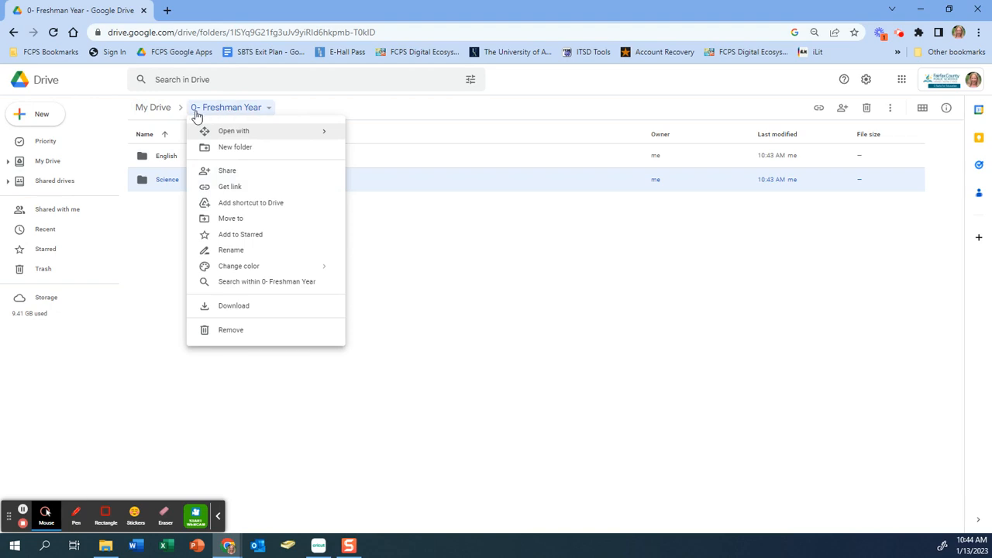
click(269, 108)
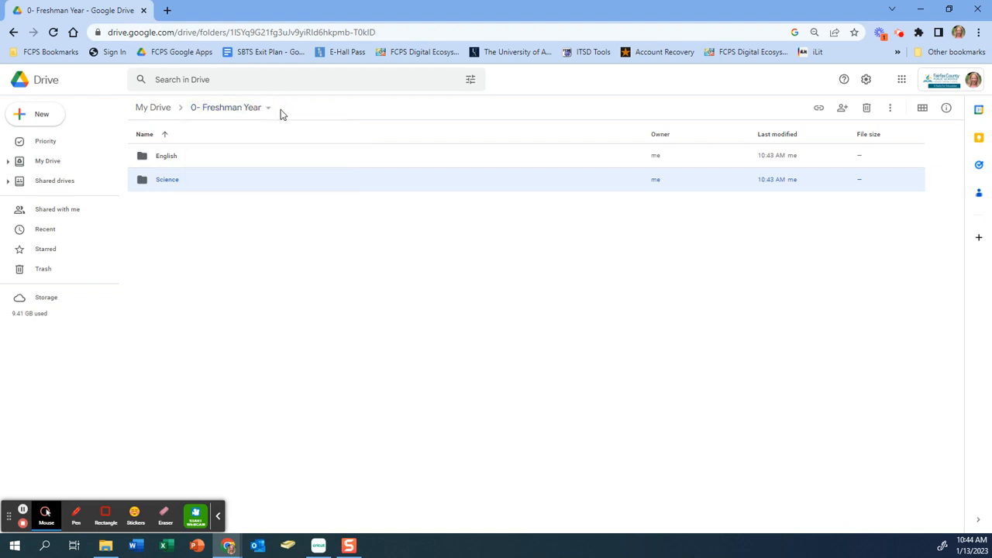
click(263, 111)
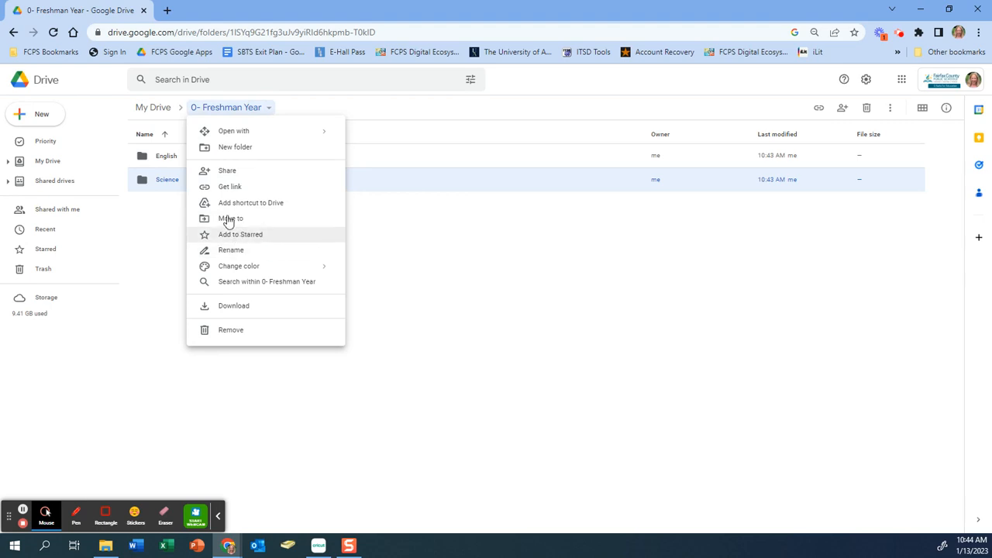
Return to My Drive, add the "0- Freshman Year" folder to Starred, and open the list of starred items
click(152, 107)
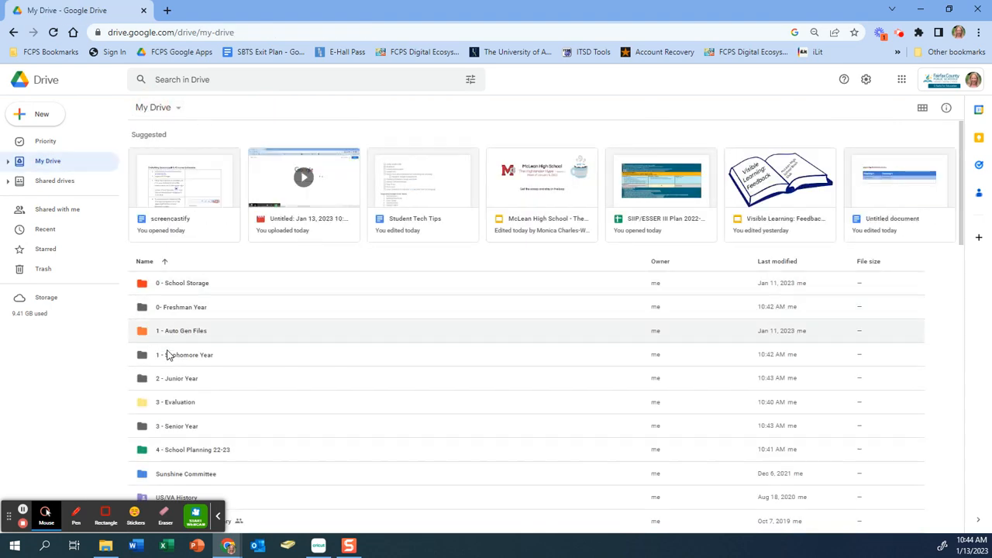
scroll(171, 394, down, 1)
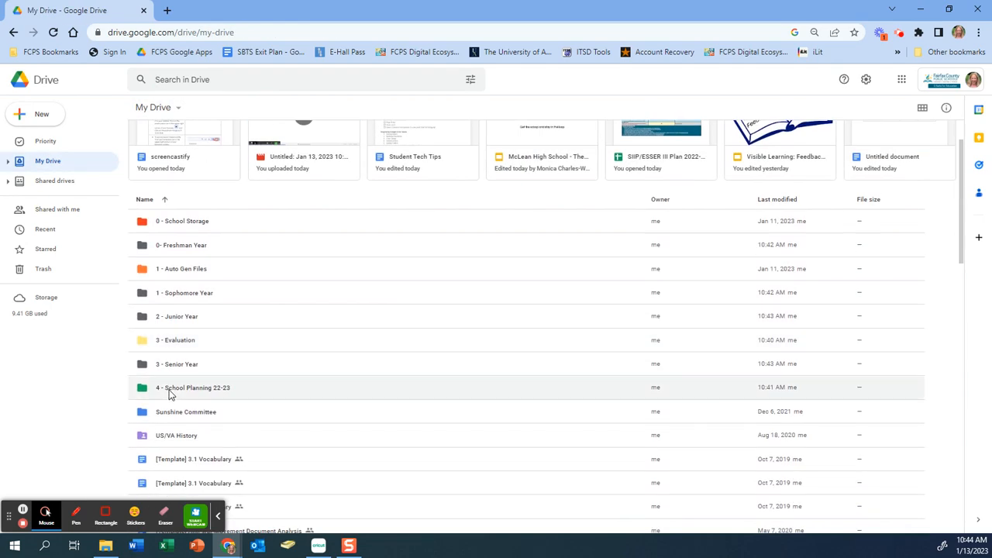
right_click(180, 249)
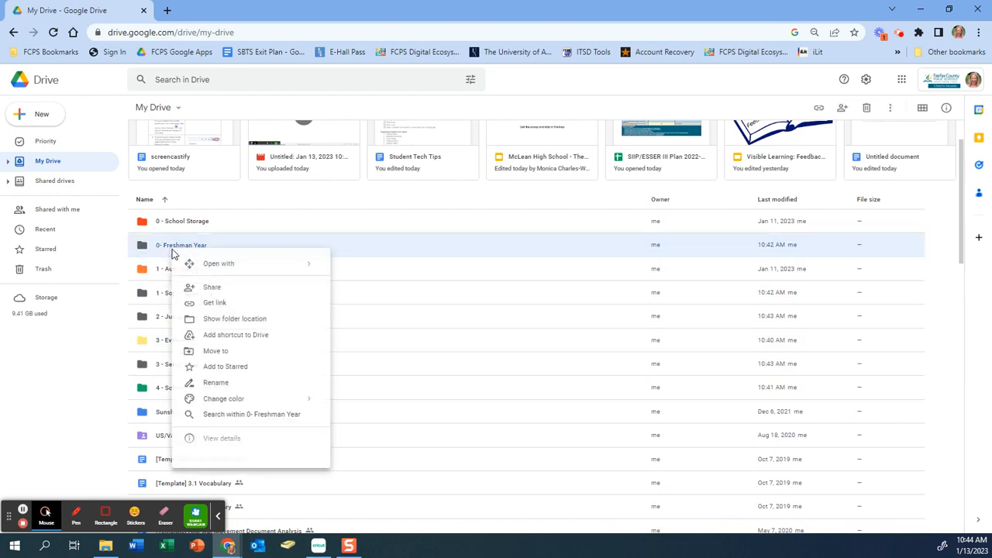
click(223, 367)
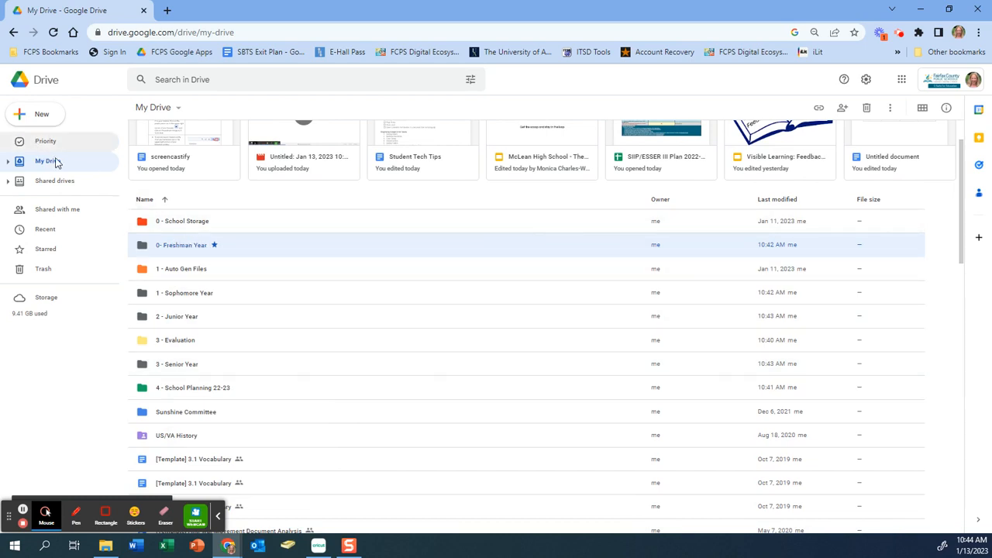
click(39, 249)
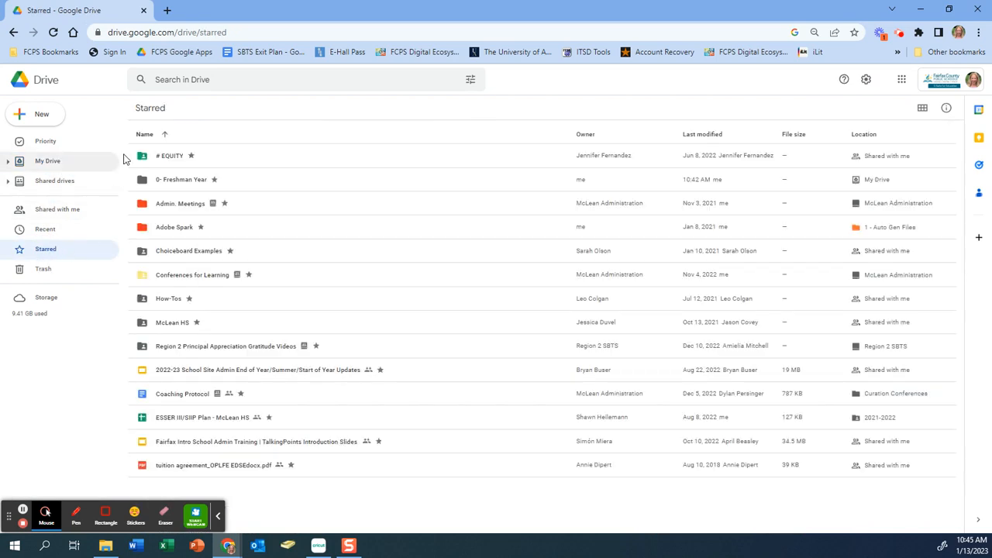